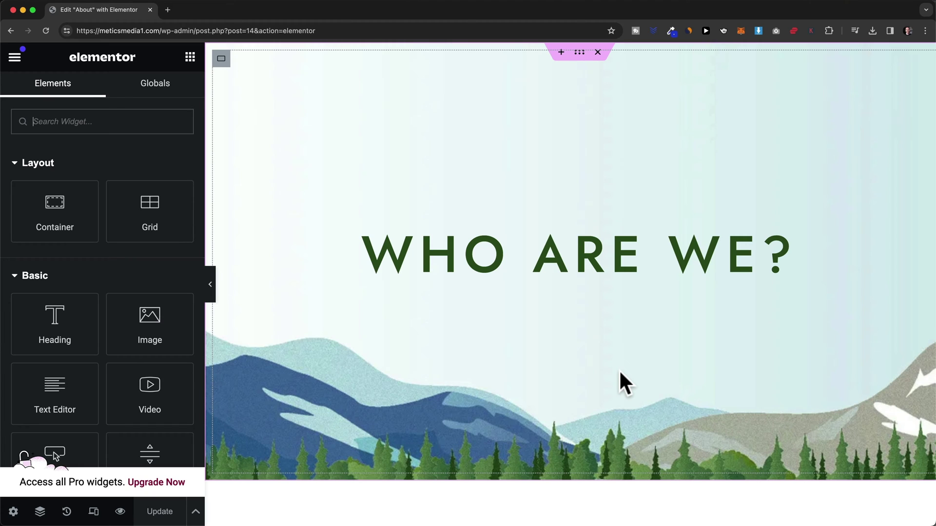
Step: Scroll the canvas down to bring the Talk To Us section into view
{"action": "scroll", "coordinate": [613, 369], "scroll_direction": "down", "scroll_amount": 6}
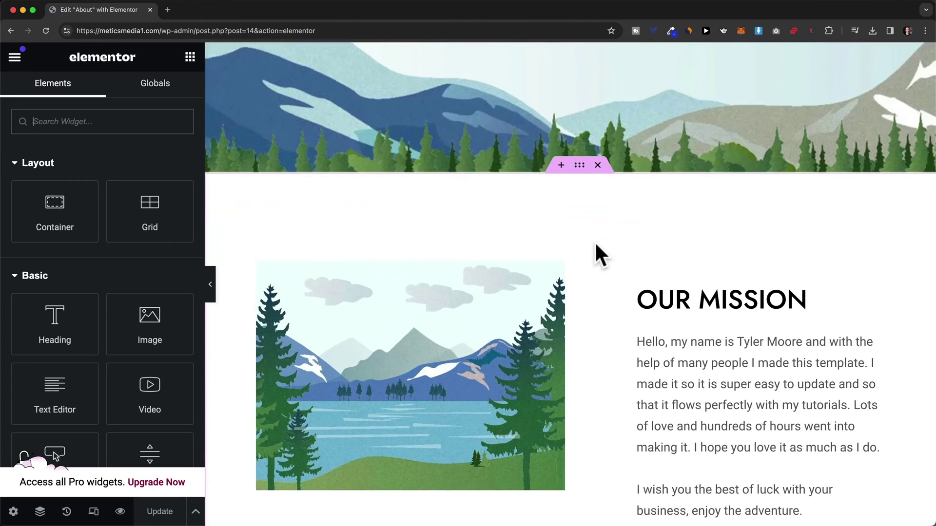
{"action": "scroll", "coordinate": [600, 253], "scroll_direction": "down", "scroll_amount": 10}
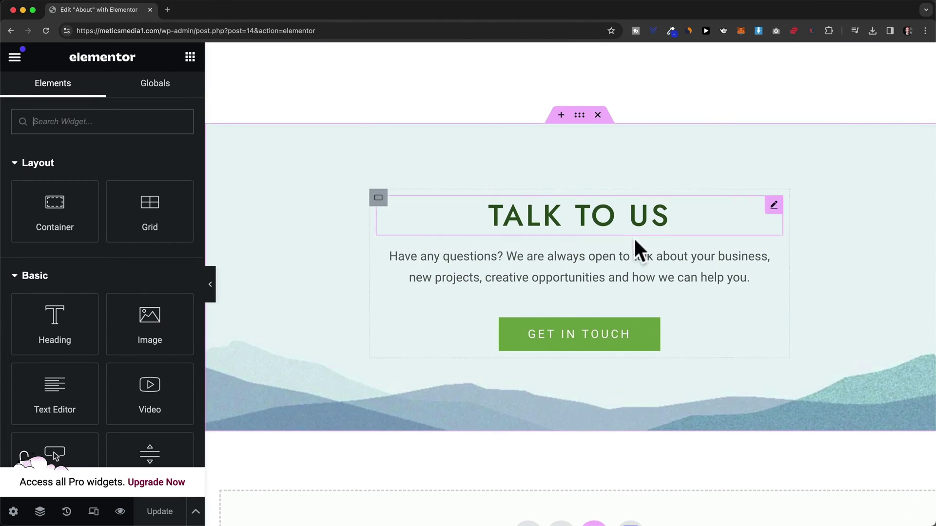
{"action": "scroll", "coordinate": [580, 214], "scroll_direction": "up", "scroll_amount": 1}
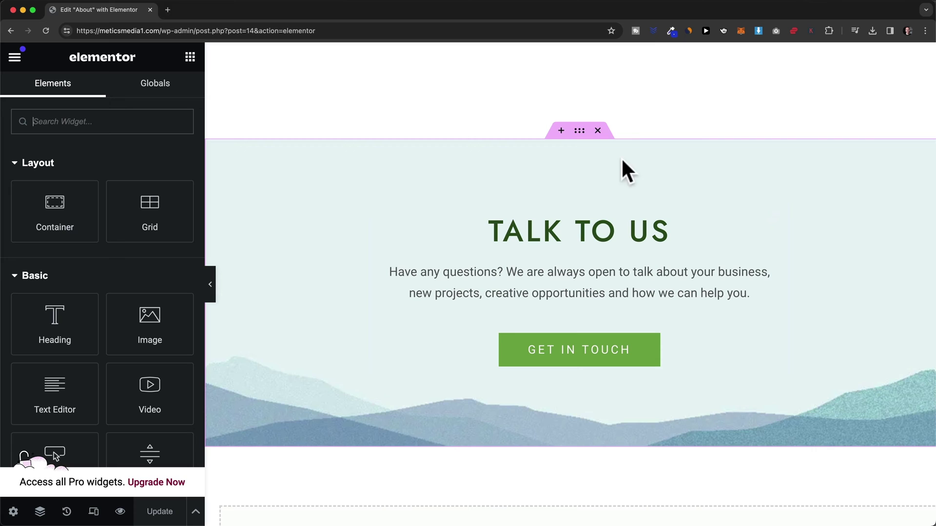
Step: Open the Talk To Us container's settings and show its Advanced margin and padding controls
{"action": "left_click", "coordinate": [579, 131]}
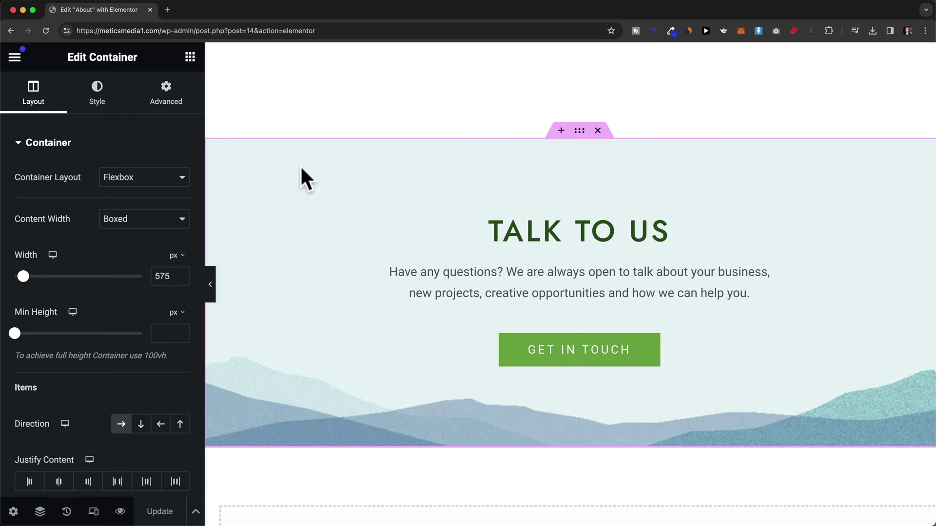
{"action": "left_click", "coordinate": [178, 113]}
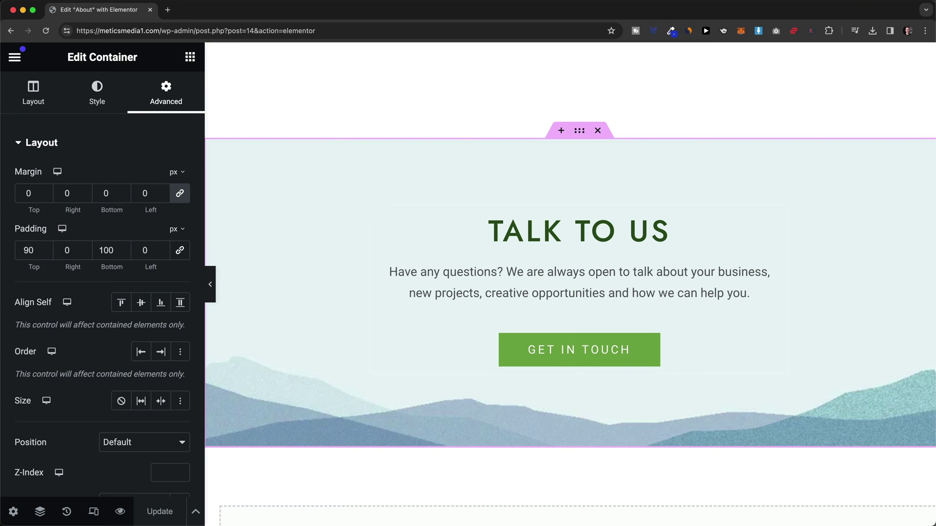
{"action": "mouse_move", "coordinate": [536, 522]}
{"action": "left_mouse_down"}
{"action": "mouse_move", "coordinate": [442, 212]}
{"action": "mouse_move", "coordinate": [367, 119]}
{"action": "mouse_move", "coordinate": [344, 110]}
{"action": "left_mouse_up"}
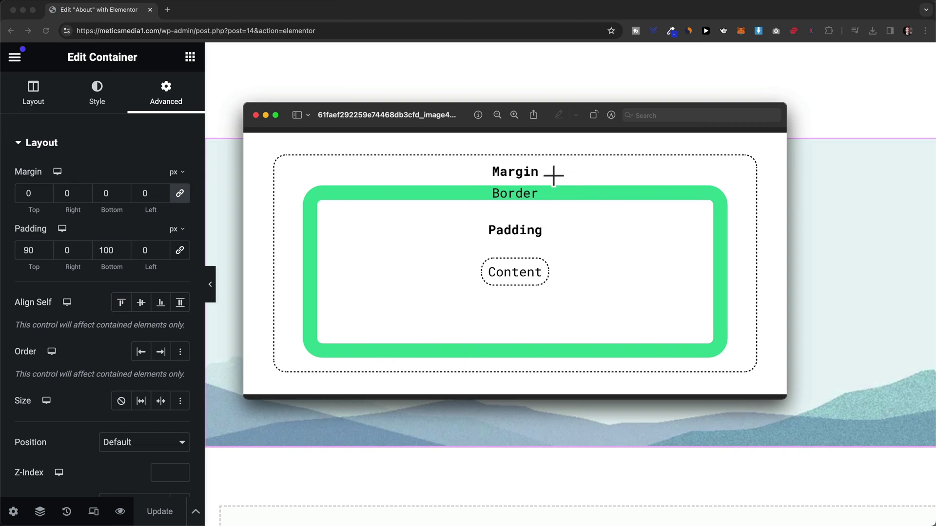
{"action": "key", "text": "super+w"}
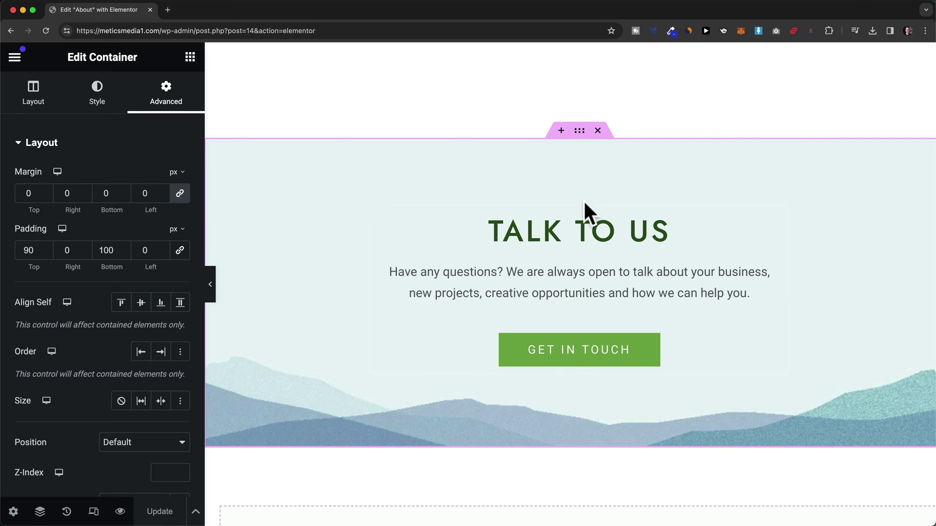
{"action": "double_click", "coordinate": [107, 250]}
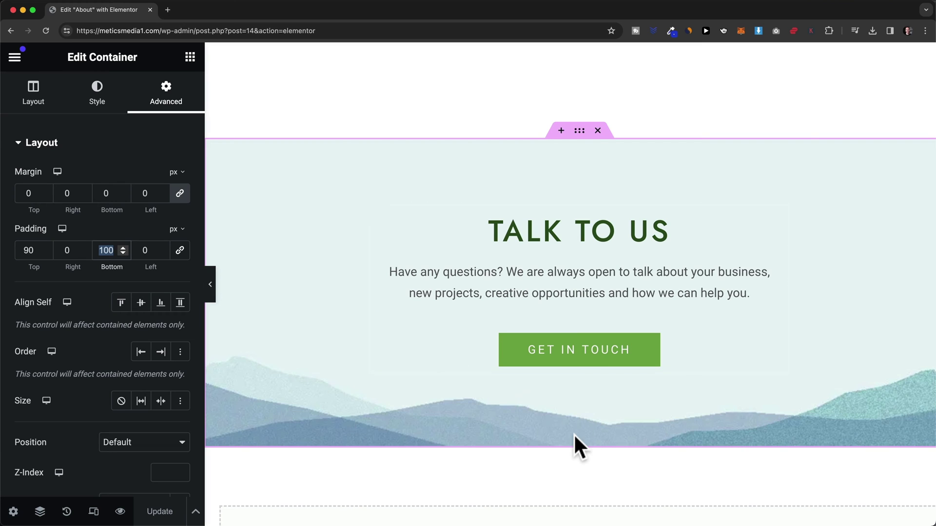
{"action": "double_click", "coordinate": [27, 250]}
{"action": "type", "text": "99"}
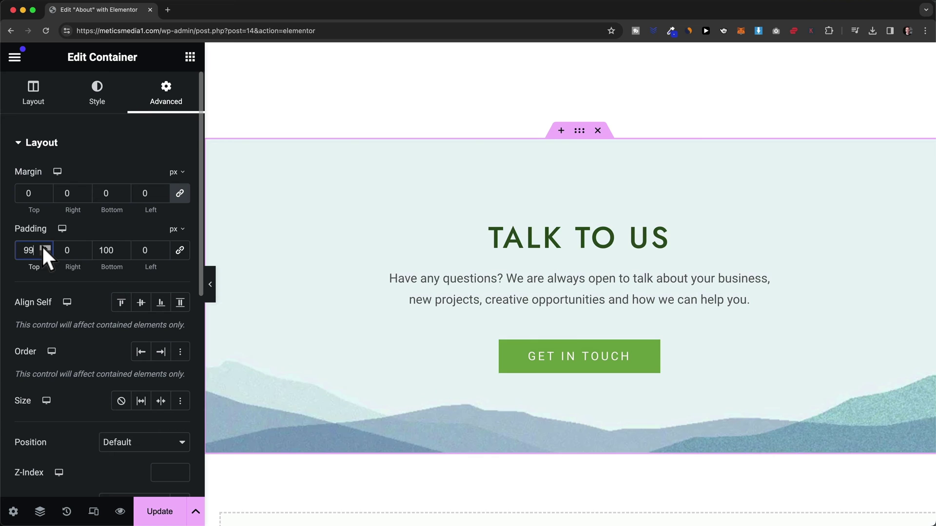
{"action": "left_click_drag", "start_coordinate": [42, 245], "coordinate": [44, 247]}
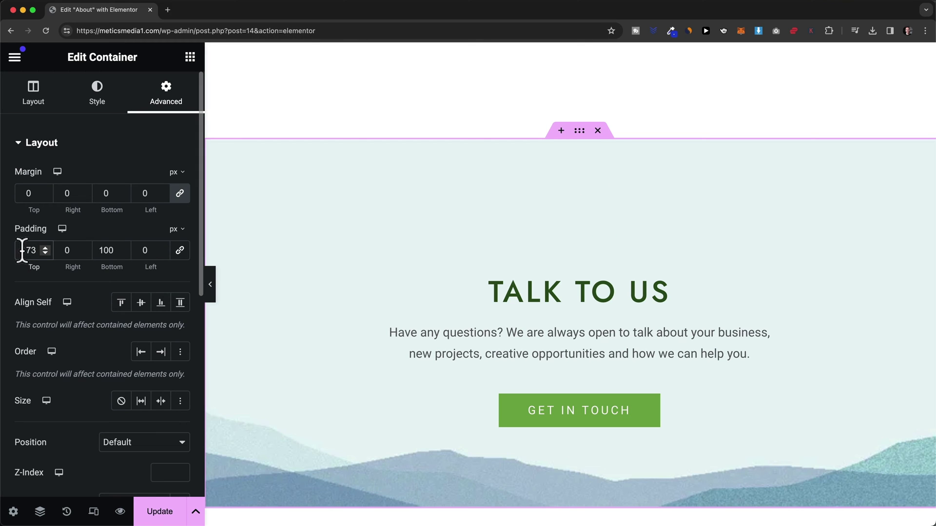
{"action": "left_click_drag", "start_coordinate": [21, 250], "coordinate": [42, 250]}
{"action": "type", "text": "90"}
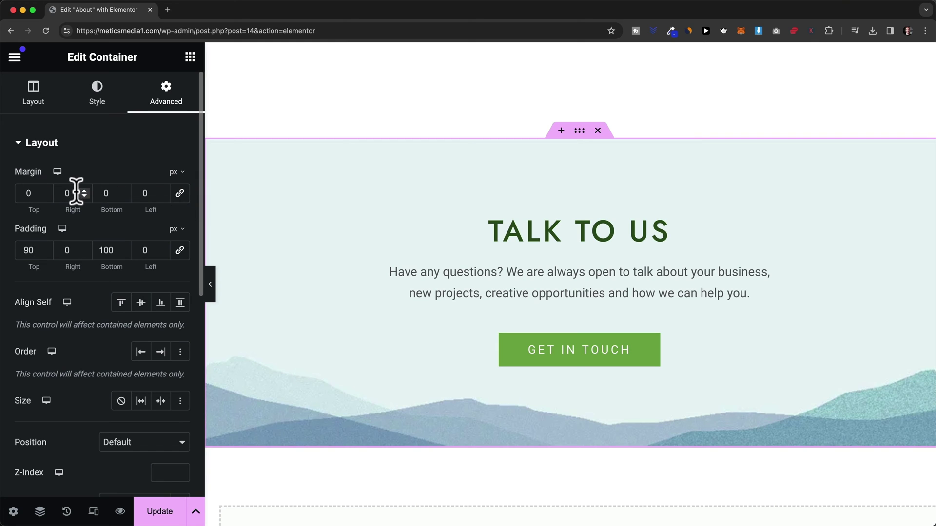
{"action": "left_click", "coordinate": [45, 190]}
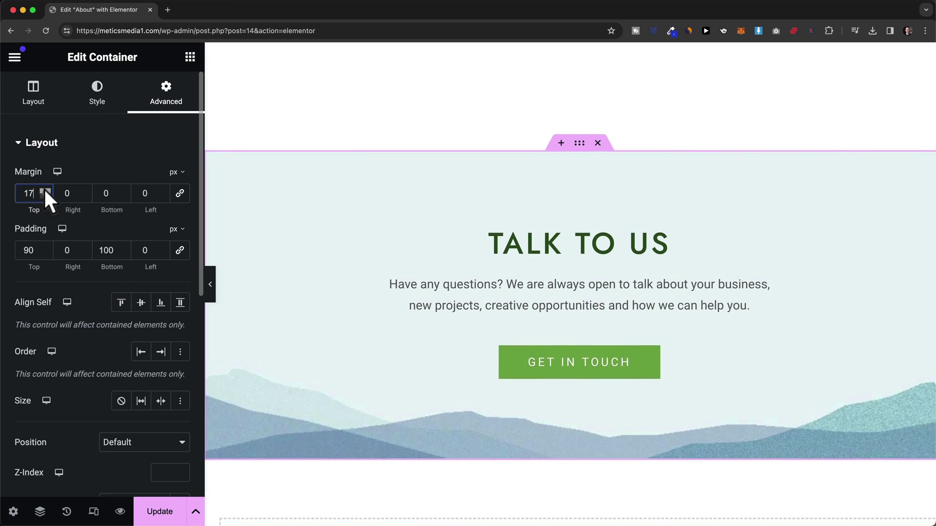
{"action": "left_click_drag", "start_coordinate": [44, 189], "coordinate": [45, 189]}
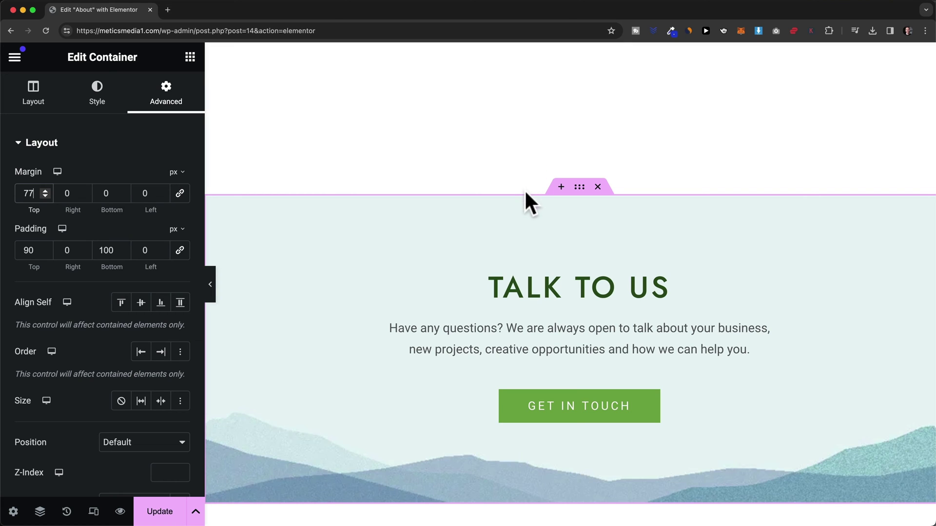
{"action": "double_click", "coordinate": [23, 191]}
{"action": "type", "text": "0"}
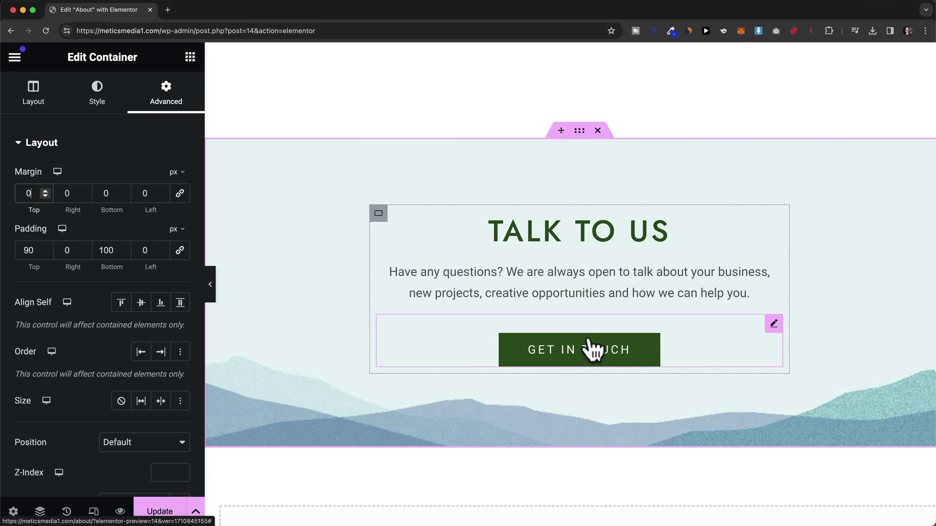
Step: Lower the GET IN TOUCH button's top margin from 25 to 15 px
{"action": "left_click", "coordinate": [770, 325]}
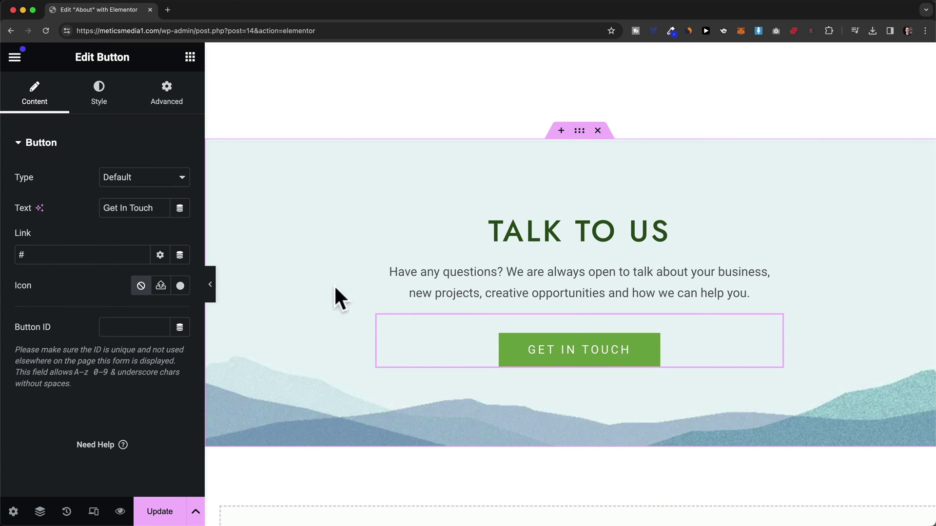
{"action": "left_click", "coordinate": [177, 105]}
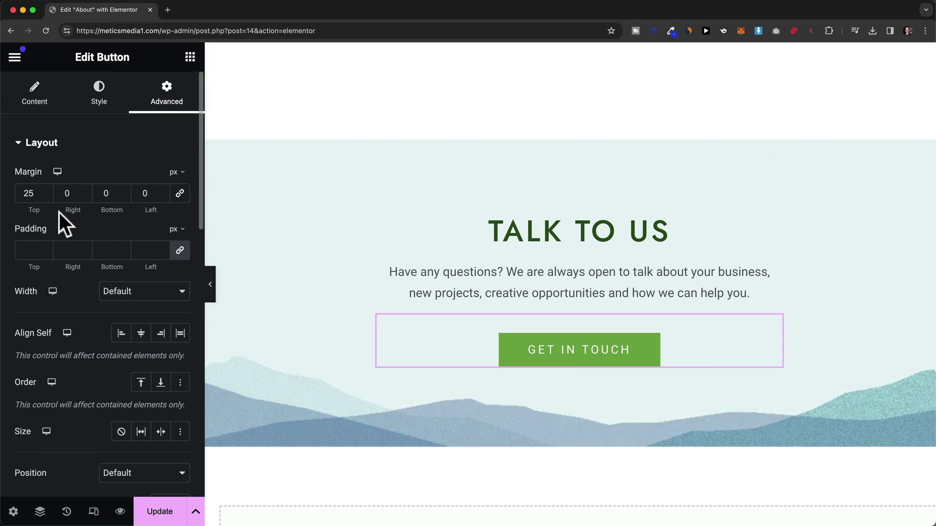
{"action": "double_click", "coordinate": [32, 194]}
{"action": "key", "text": "Down"}
{"action": "key", "text": "Down"}
{"action": "key", "text": "Down"}
{"action": "key", "text": "Down"}
{"action": "key", "text": "Down"}
{"action": "key", "text": "Down"}
{"action": "key", "text": "Down"}
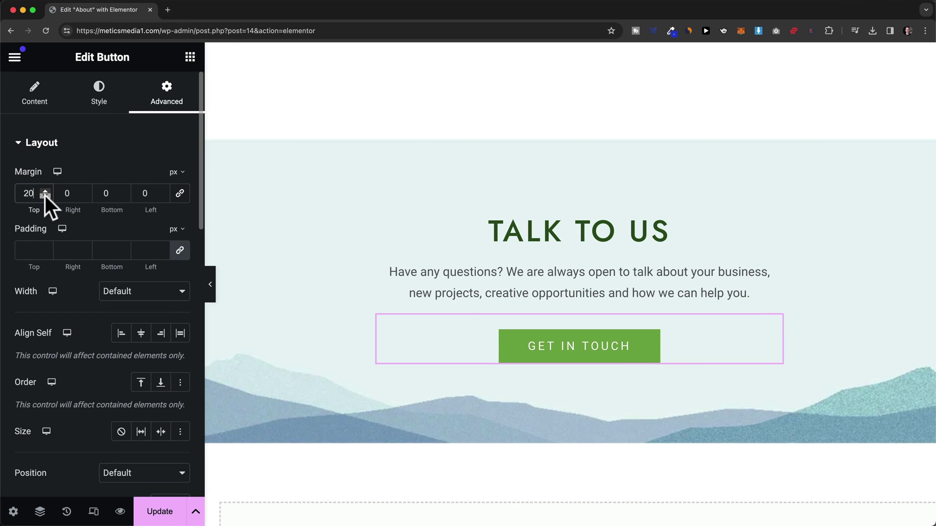
{"action": "key", "text": "Down"}
{"action": "key", "text": "Down"}
{"action": "key", "text": "Down"}
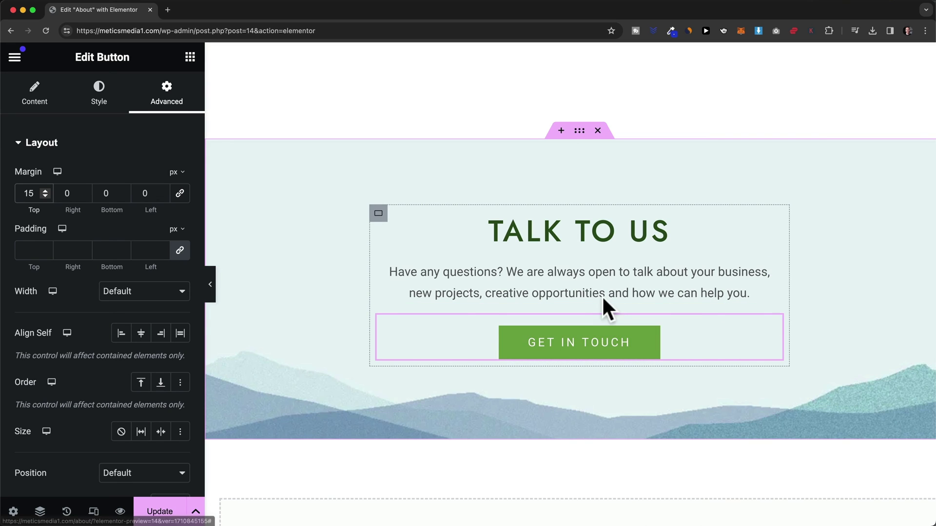
Step: Give the GET IN TOUCH button 20 px top padding and raise its top margin to 20 px
{"action": "left_click", "coordinate": [601, 311]}
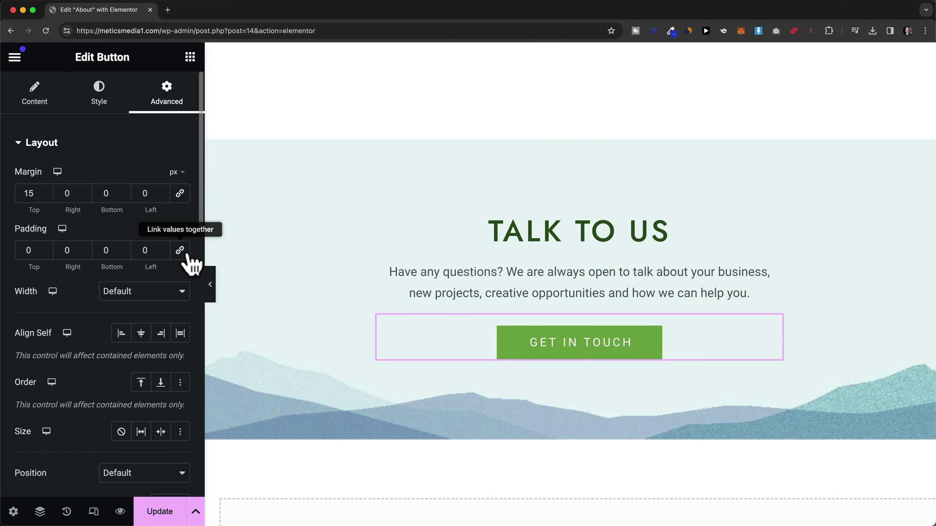
{"action": "left_click_drag", "start_coordinate": [44, 247], "coordinate": [44, 247]}
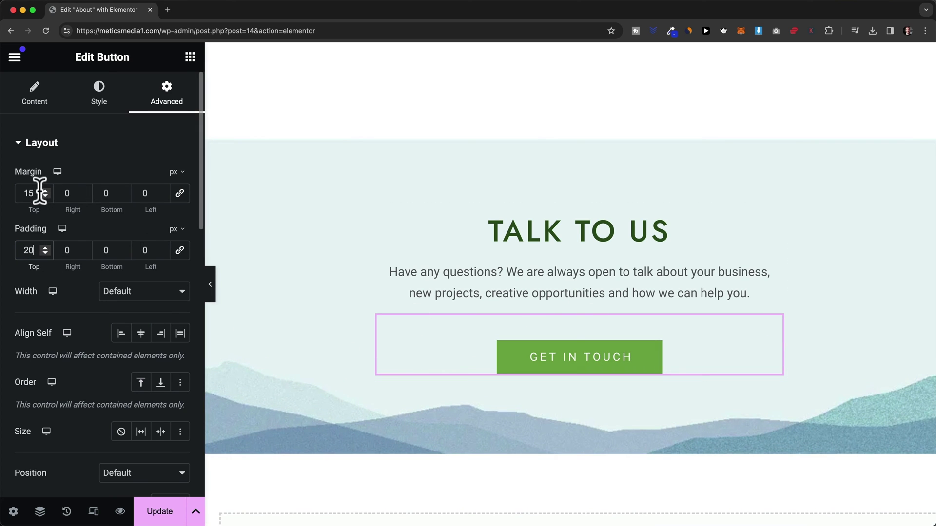
{"action": "left_click_drag", "start_coordinate": [42, 190], "coordinate": [46, 194]}
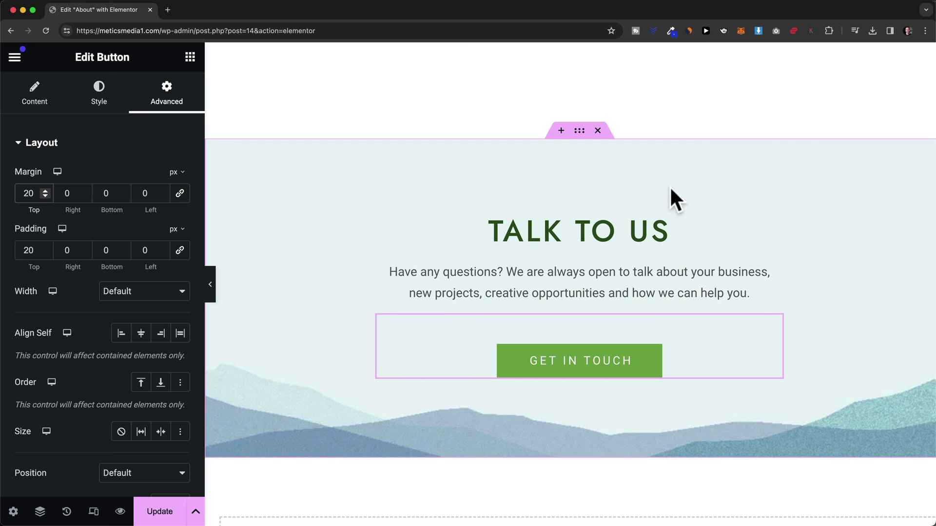
Step: Open the Talk To Us container, try several Margin Top values, then reset it to 0
{"action": "left_click", "coordinate": [579, 138]}
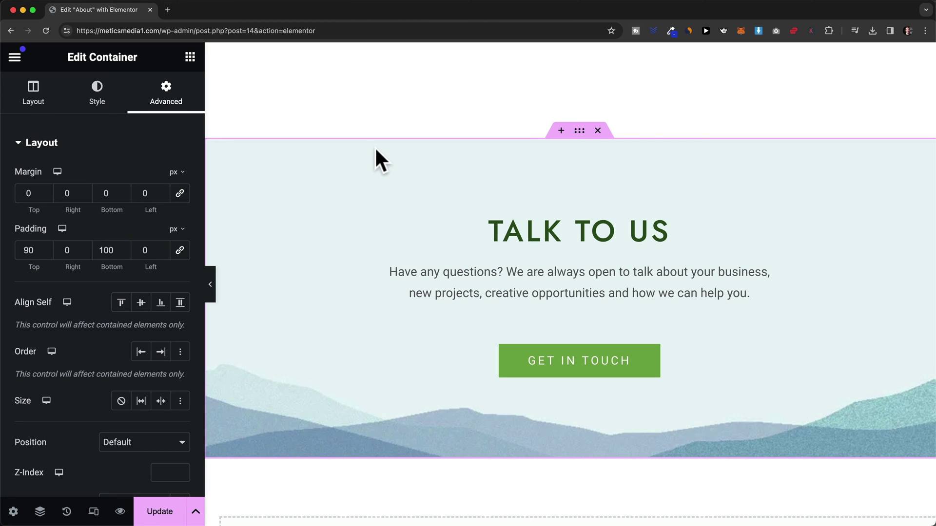
{"action": "left_click", "coordinate": [46, 191]}
{"action": "type", "text": "7"}
{"action": "left_click_drag", "start_coordinate": [46, 191], "coordinate": [46, 191]}
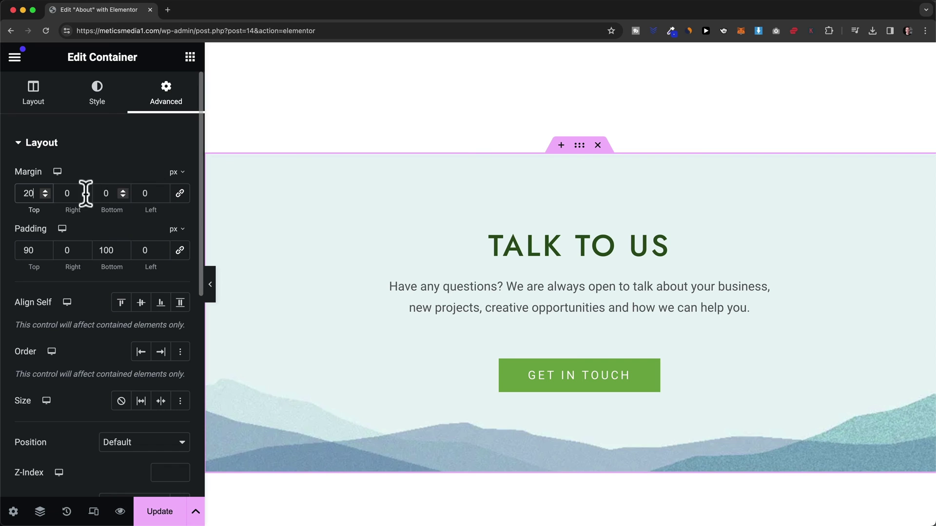
{"action": "left_click_drag", "start_coordinate": [45, 196], "coordinate": [45, 197]}
{"action": "left_click_drag", "start_coordinate": [46, 248], "coordinate": [47, 253]}
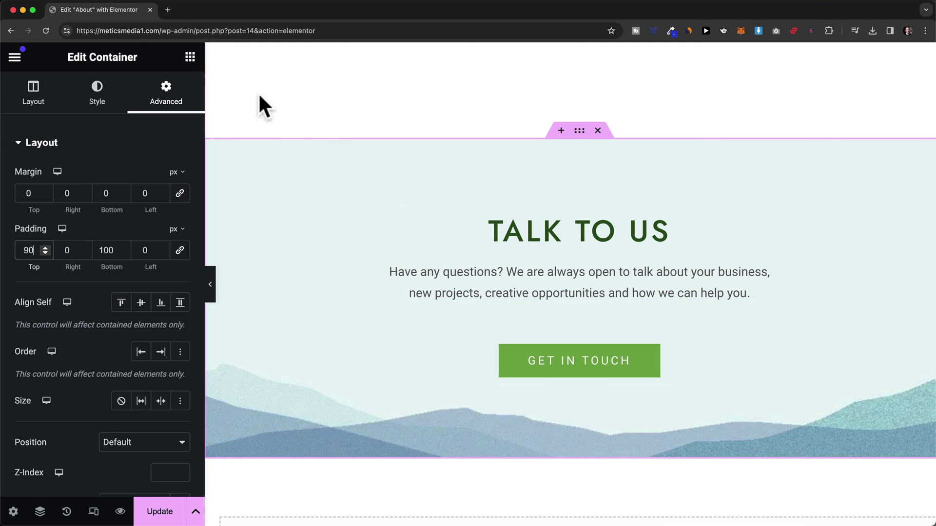
Step: Drop a Spacer widget between the TALK TO US heading and paragraph, sized to 30 px
{"action": "left_click", "coordinate": [191, 58]}
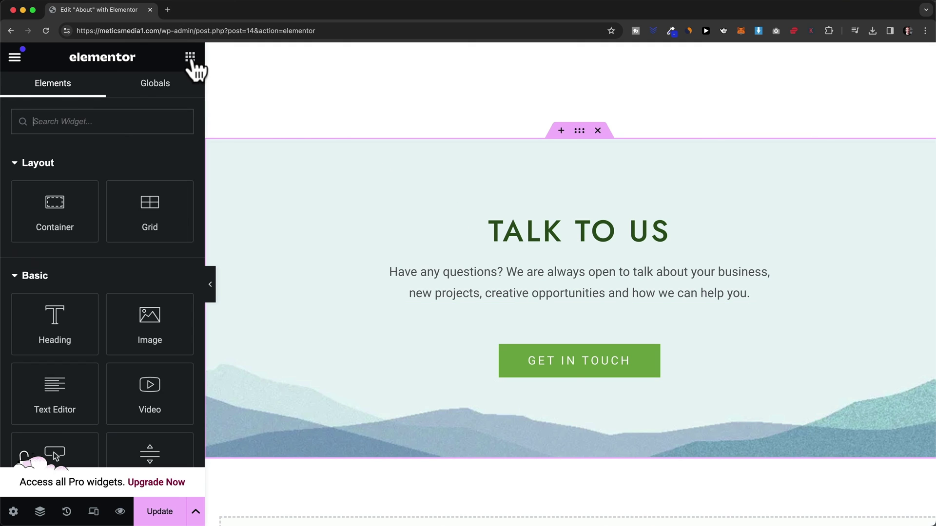
{"action": "scroll", "coordinate": [155, 223], "scroll_direction": "down", "scroll_amount": 5}
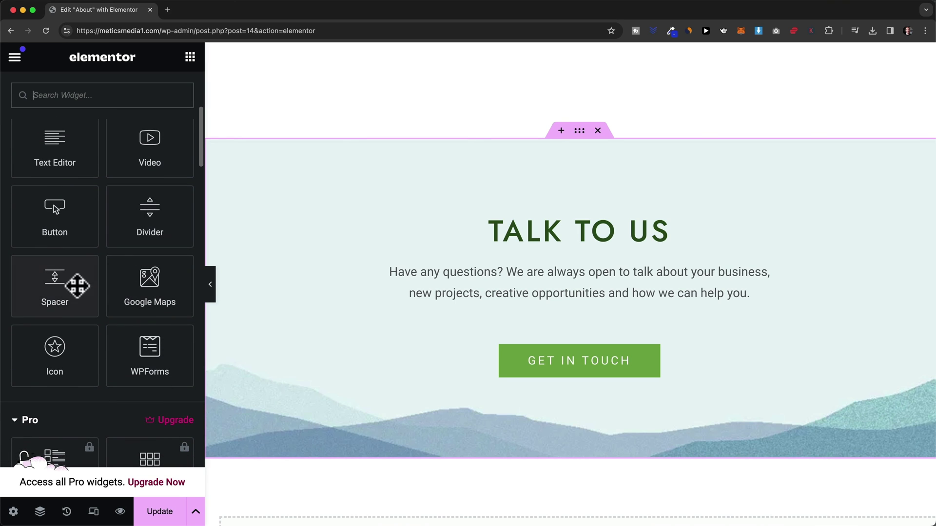
{"action": "left_click_drag", "start_coordinate": [55, 299], "coordinate": [591, 262]}
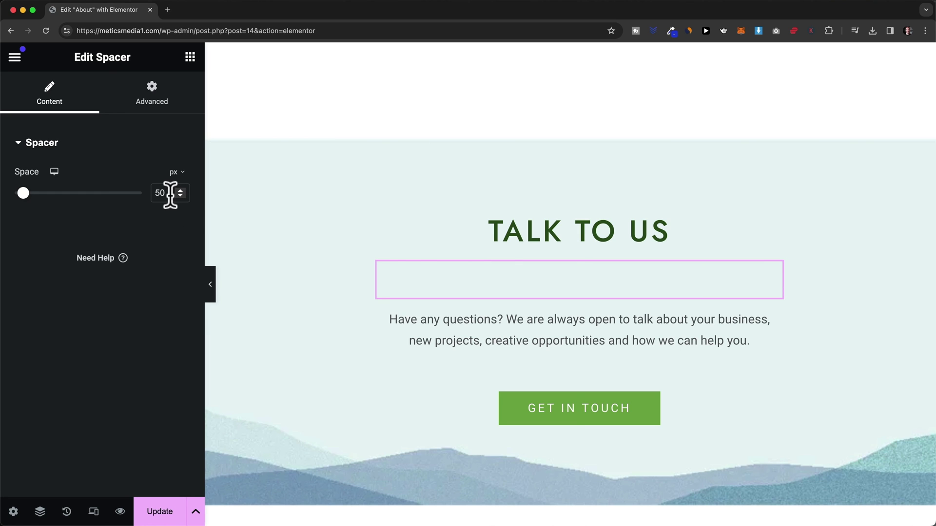
{"action": "mouse_move", "coordinate": [23, 193]}
{"action": "left_mouse_down"}
{"action": "mouse_move", "coordinate": [44, 194]}
{"action": "mouse_move", "coordinate": [19, 193]}
{"action": "left_mouse_up"}
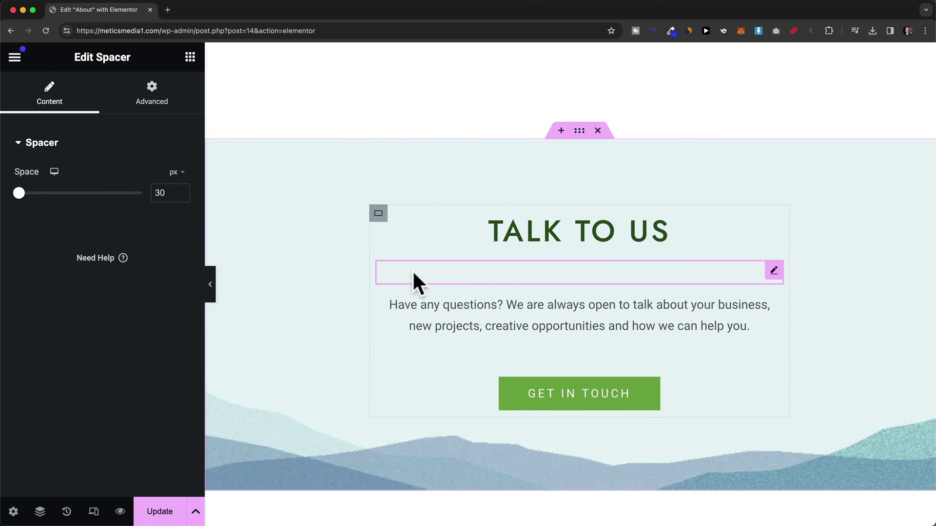
Step: Scroll to the top and open Edit Container for the WHO ARE WE? header container
{"action": "scroll", "coordinate": [782, 347], "scroll_direction": "down", "scroll_amount": 1}
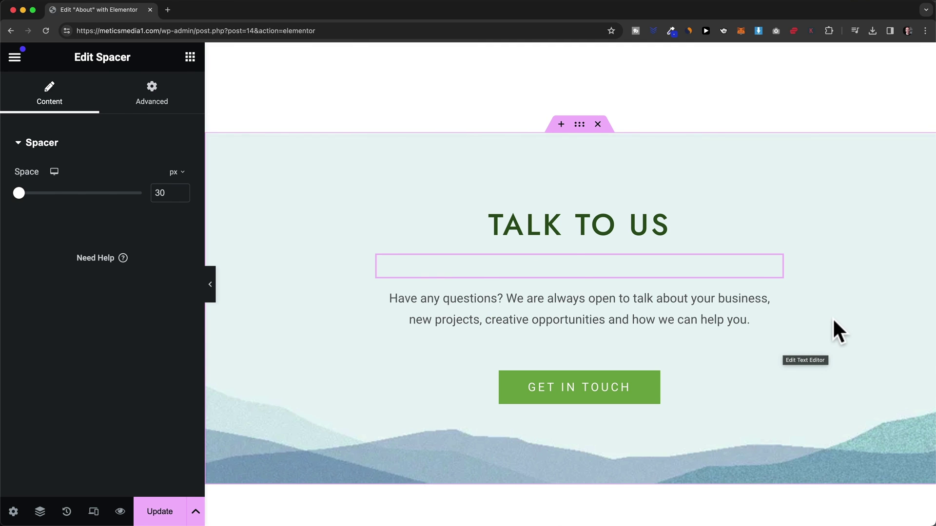
{"action": "scroll", "coordinate": [833, 324], "scroll_direction": "up", "scroll_amount": 10}
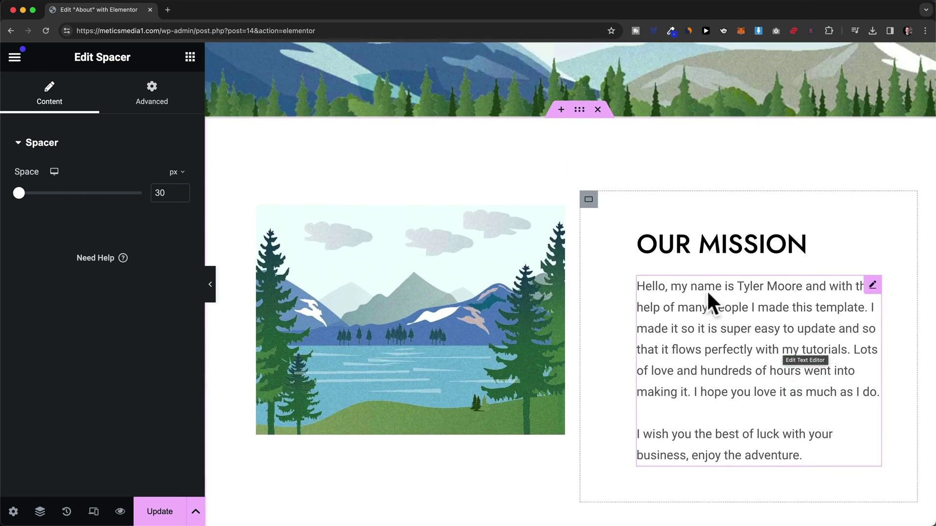
{"action": "scroll", "coordinate": [707, 300], "scroll_direction": "up", "scroll_amount": 6}
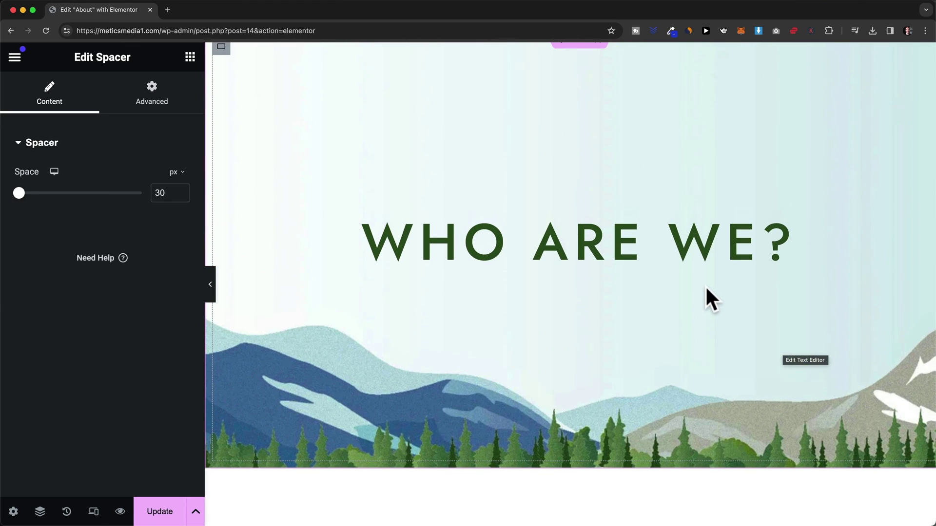
{"action": "right_click", "coordinate": [647, 120]}
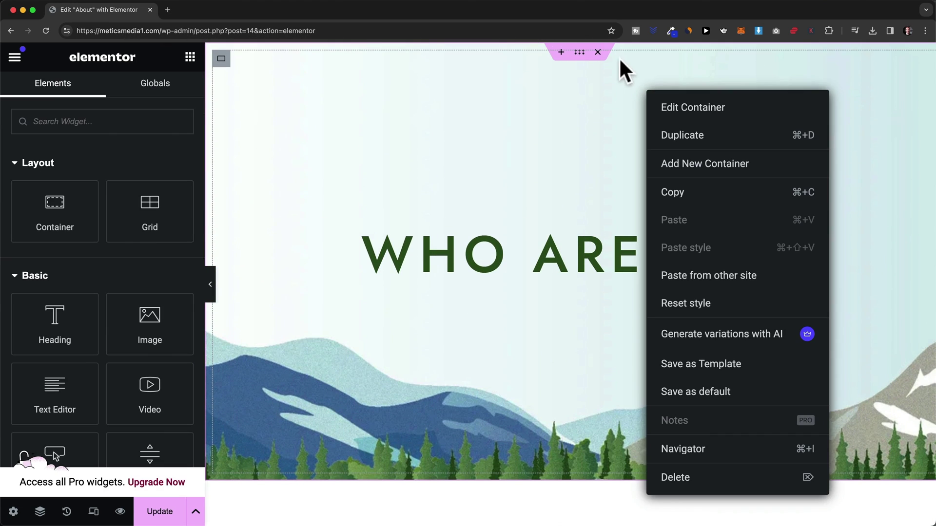
{"action": "left_click", "coordinate": [578, 53]}
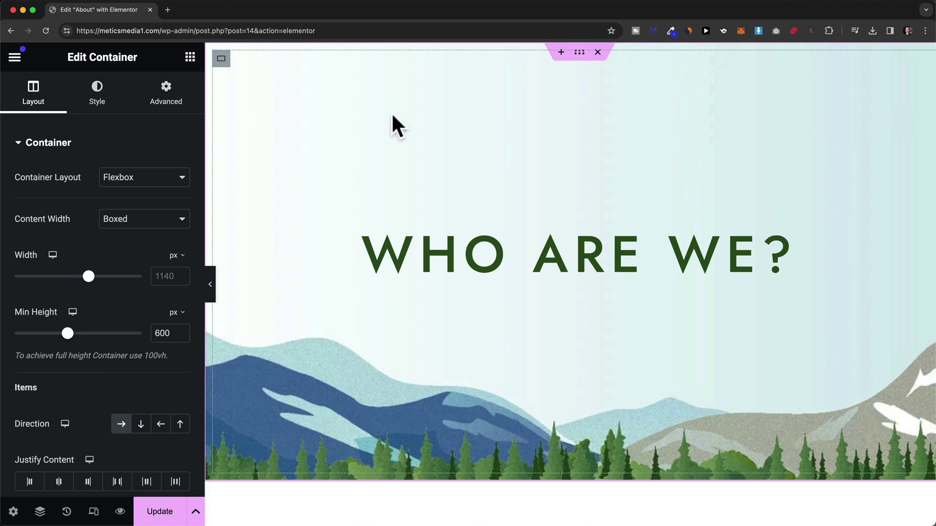